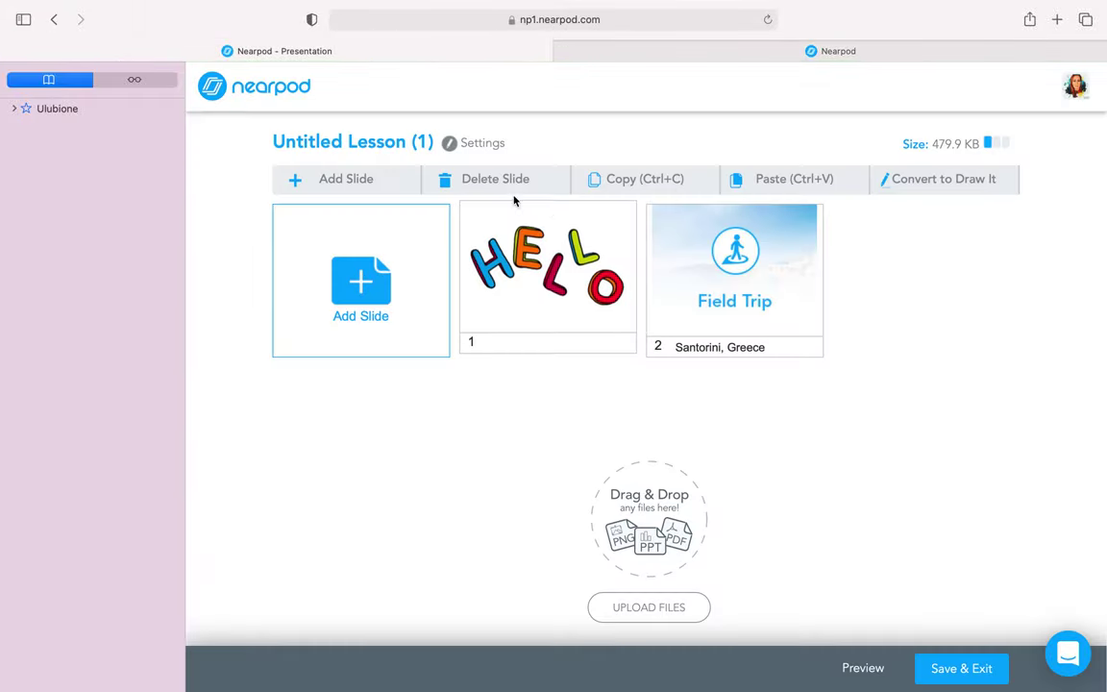
# Rename the untitled lesson as "testowa lekcja" in its lesson details and submit the change.
pyautogui.click(407, 146)
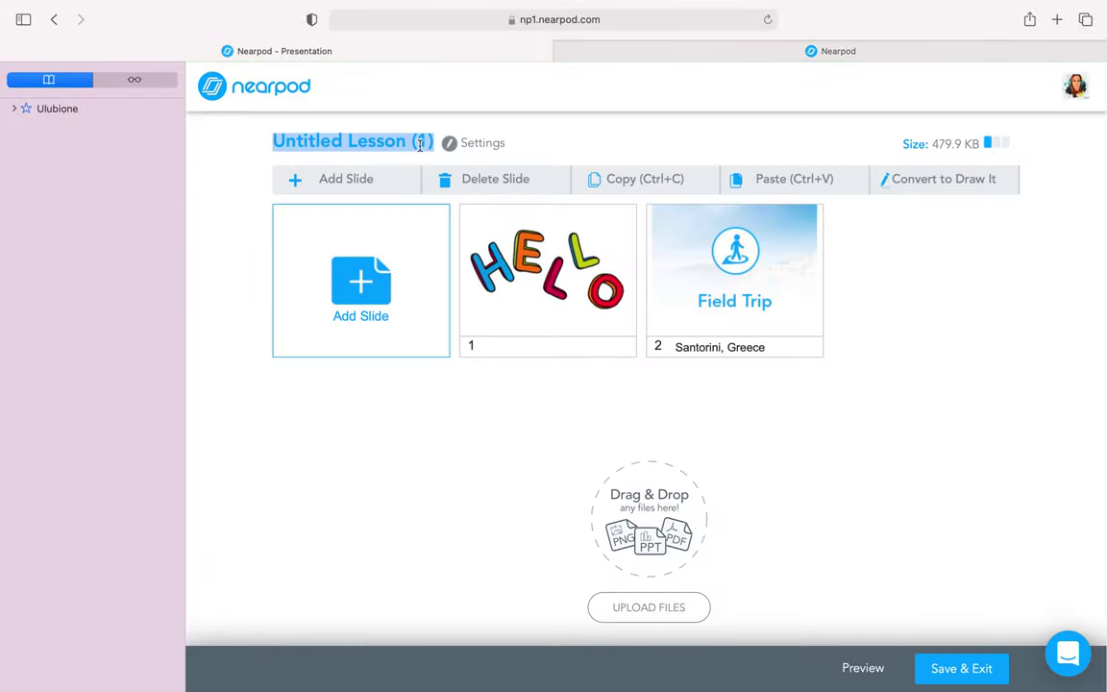
pyautogui.click(470, 142)
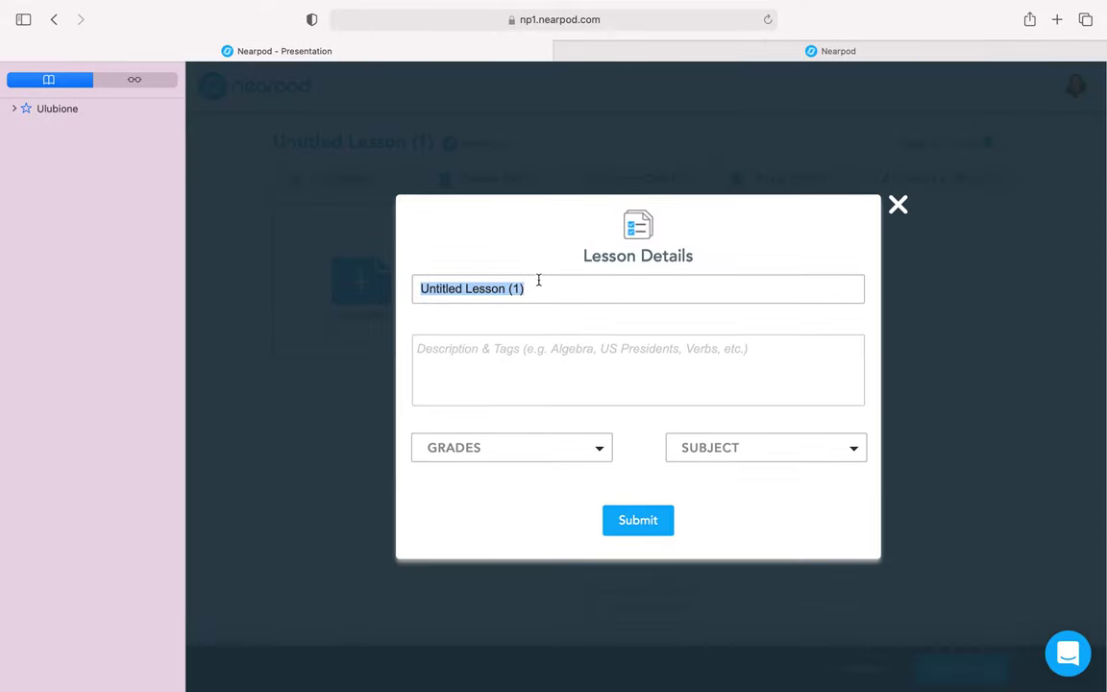
pyautogui.write('testowa lekcja')
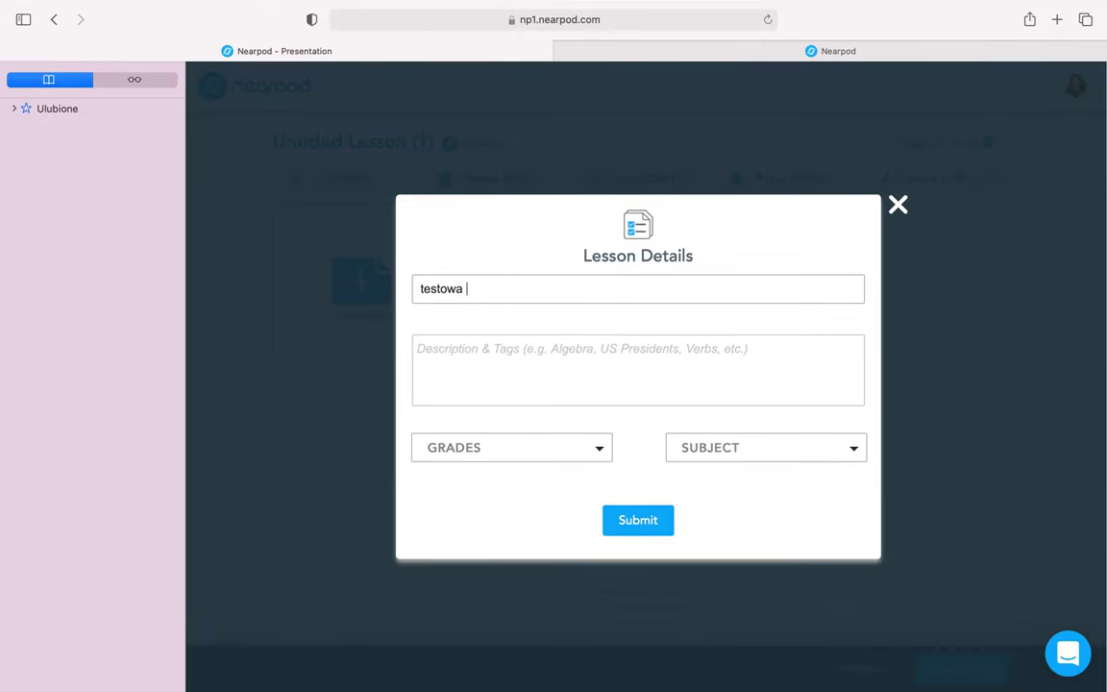
pyautogui.click(637, 526)
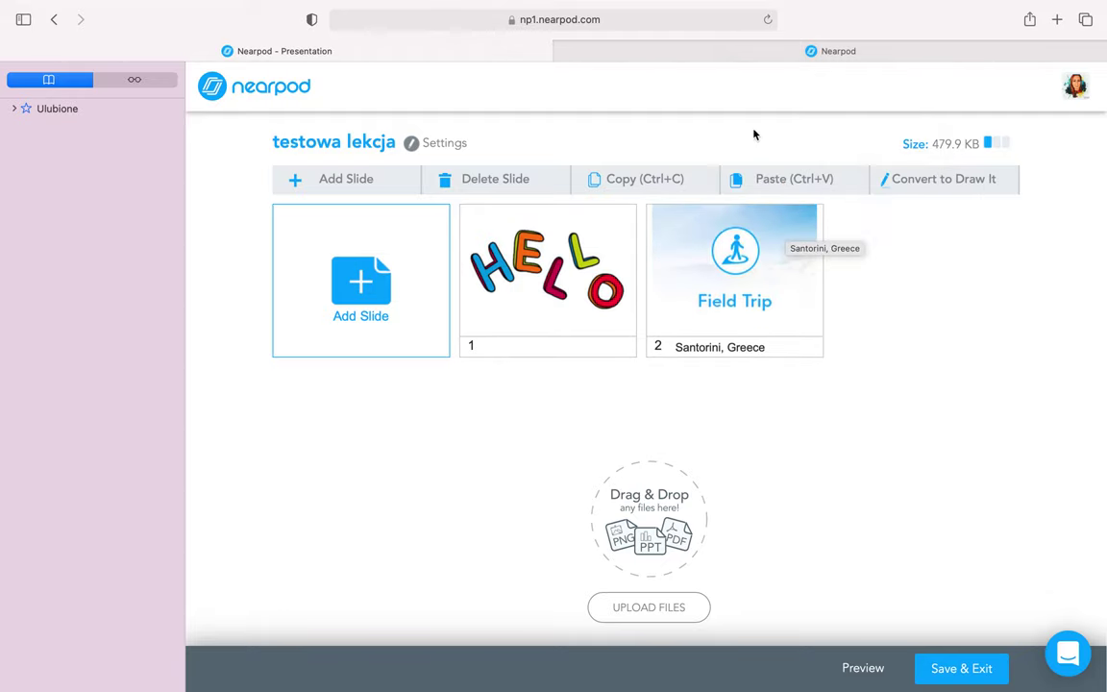
# Find the lesson "START w Nowy Rok - po feriach" in My Library and open it for editing.
pyautogui.click(652, 57)
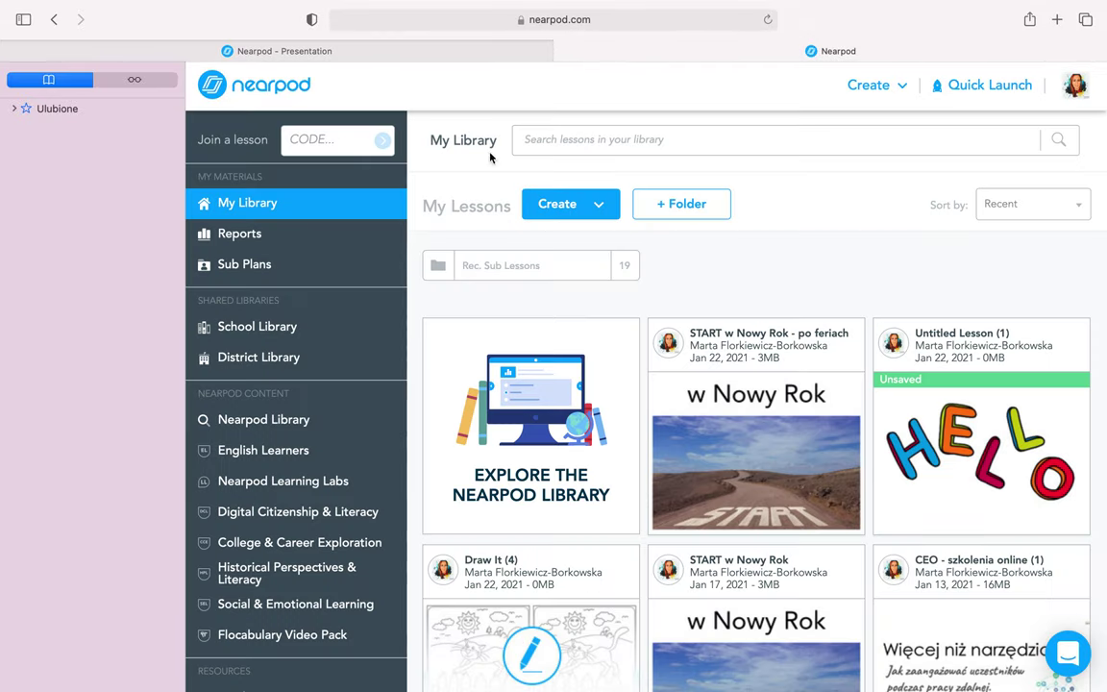
pyautogui.scroll(-3, 829, 330)
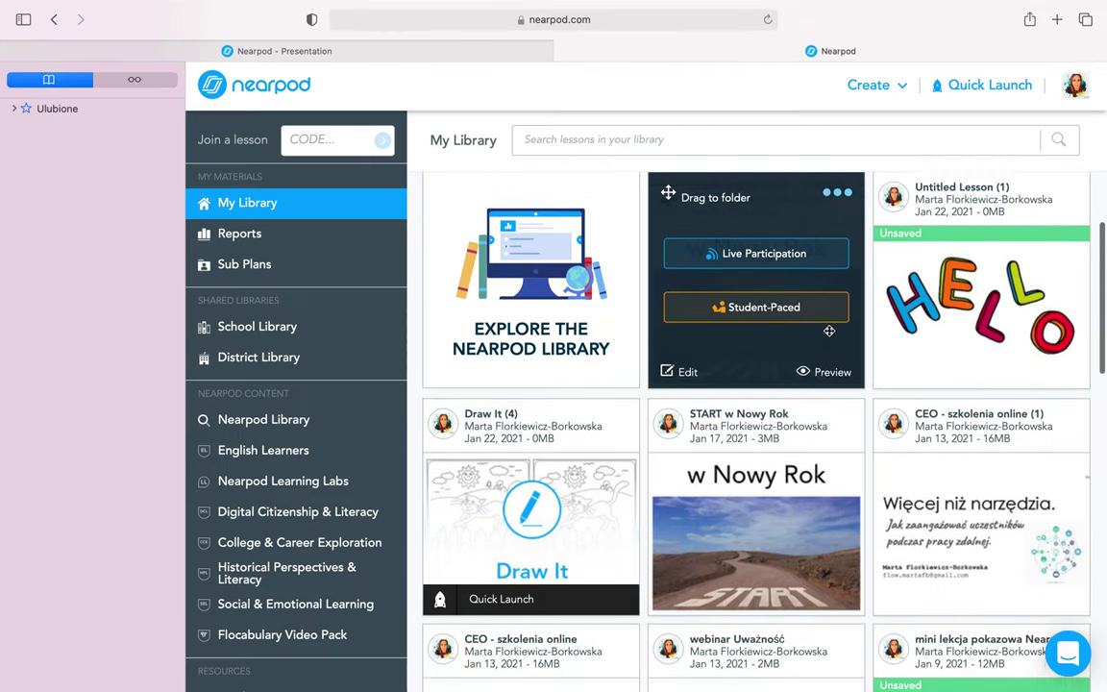
pyautogui.scroll(-10, 784, 378)
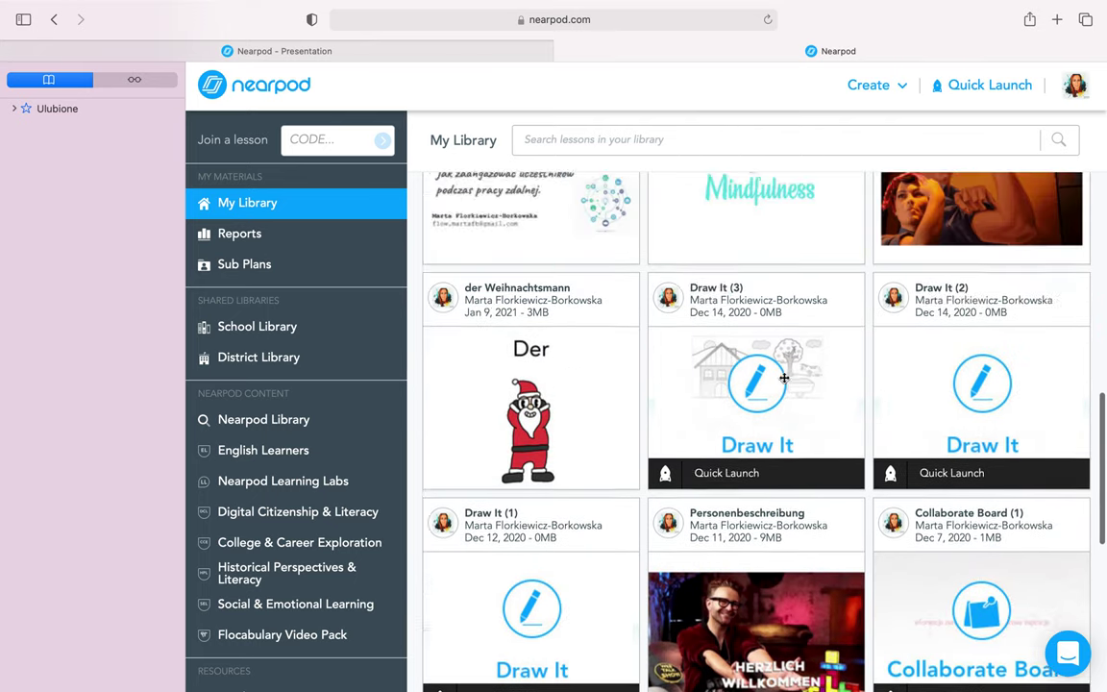
pyautogui.scroll(10, 784, 377)
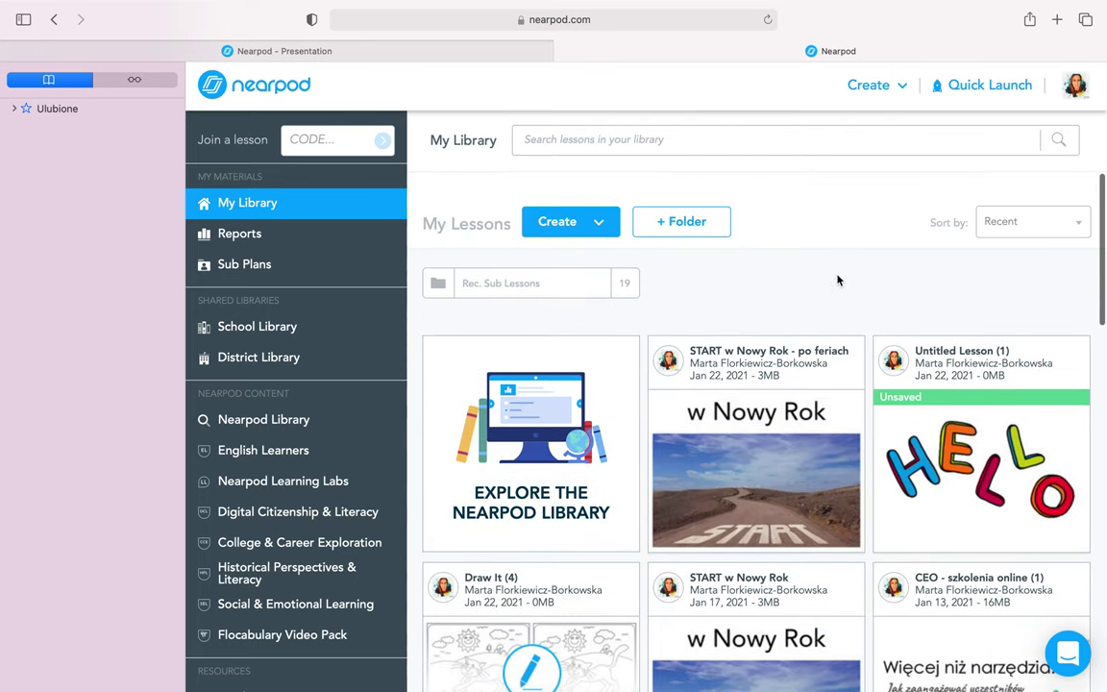
pyautogui.moveTo(692, 384)
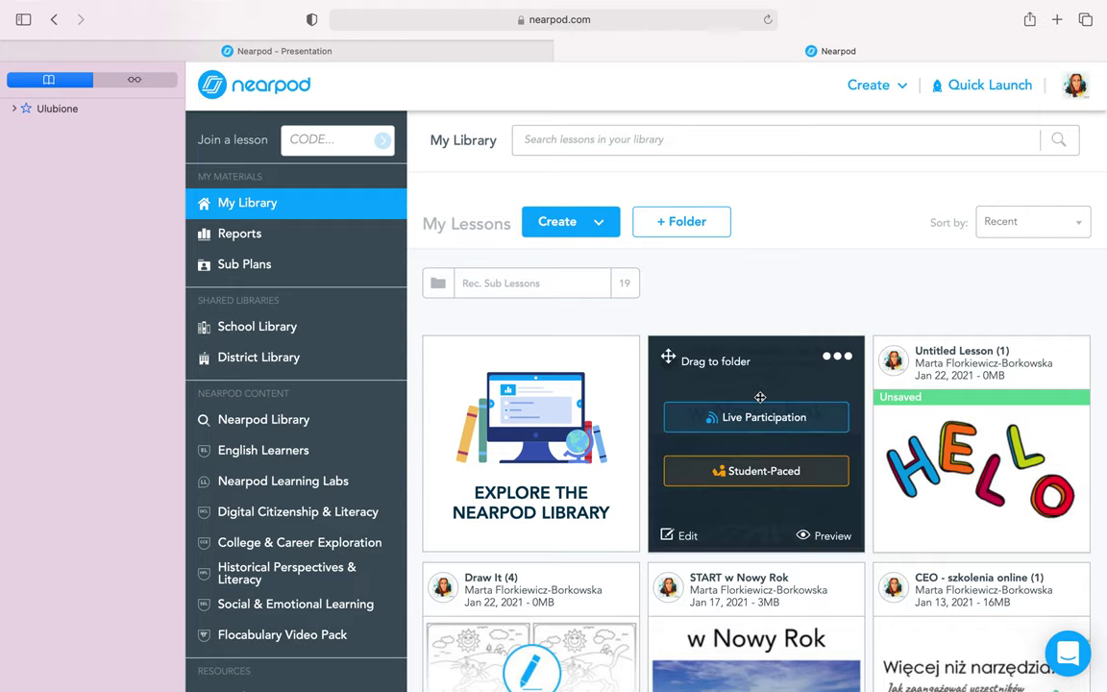
pyautogui.click(687, 537)
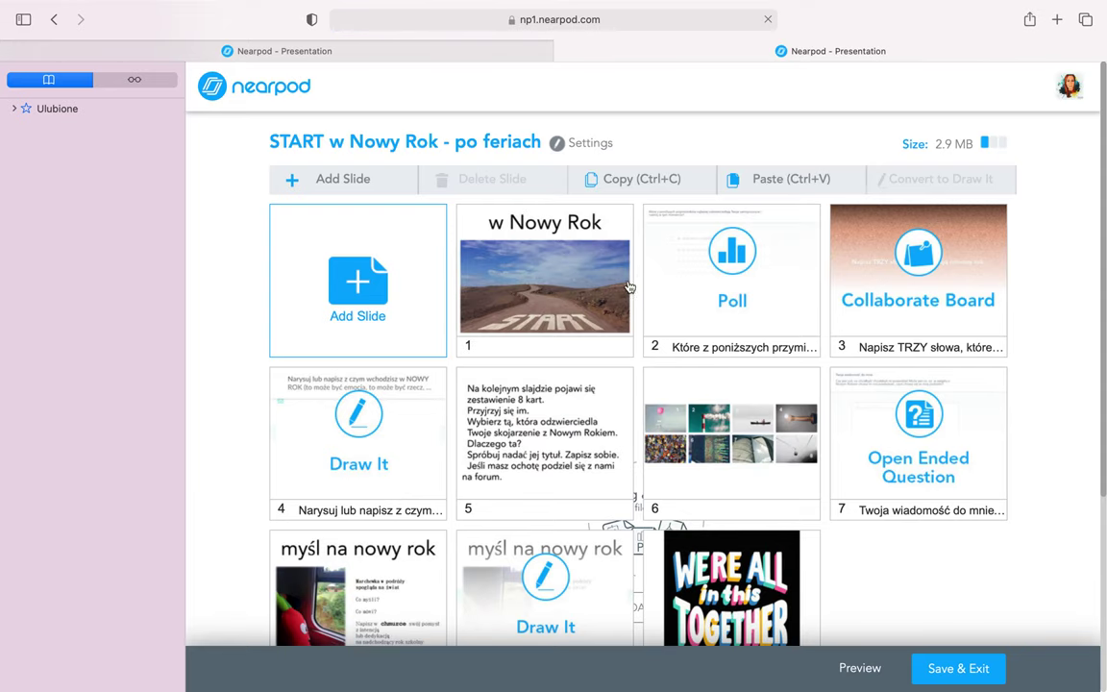
# Copy slide 8 of "START w Nowy Rok - po feriach" and paste it into the "testowa lekcja" lesson.
pyautogui.scroll(-3, 506, 324)
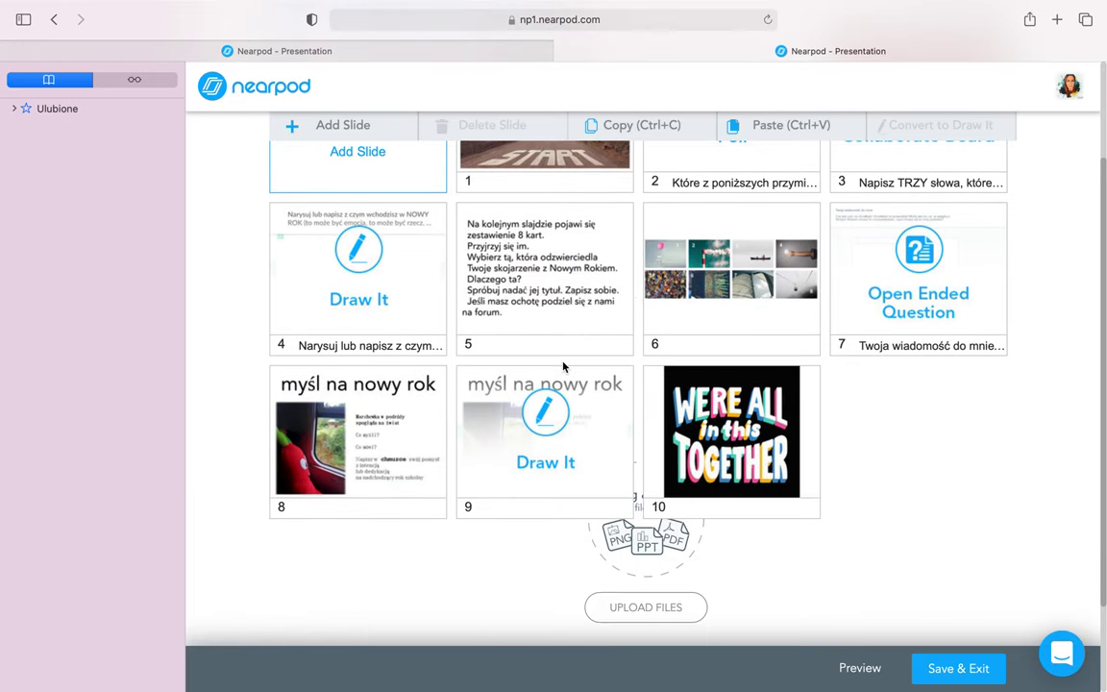
pyautogui.click(393, 418)
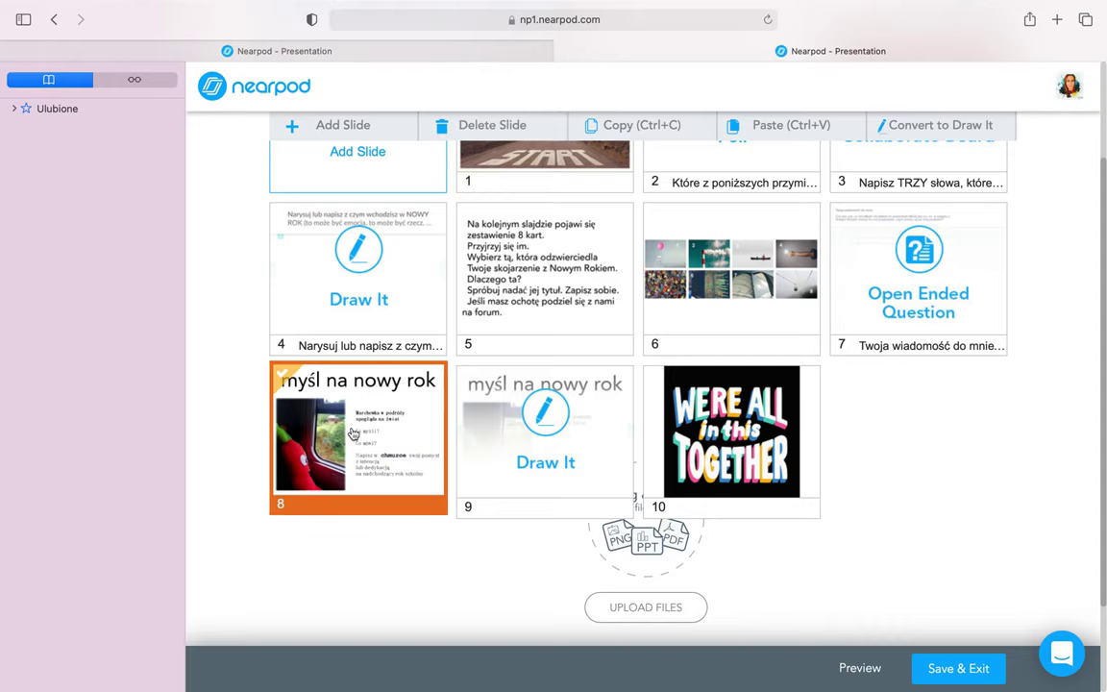
pyautogui.rightClick(352, 435)
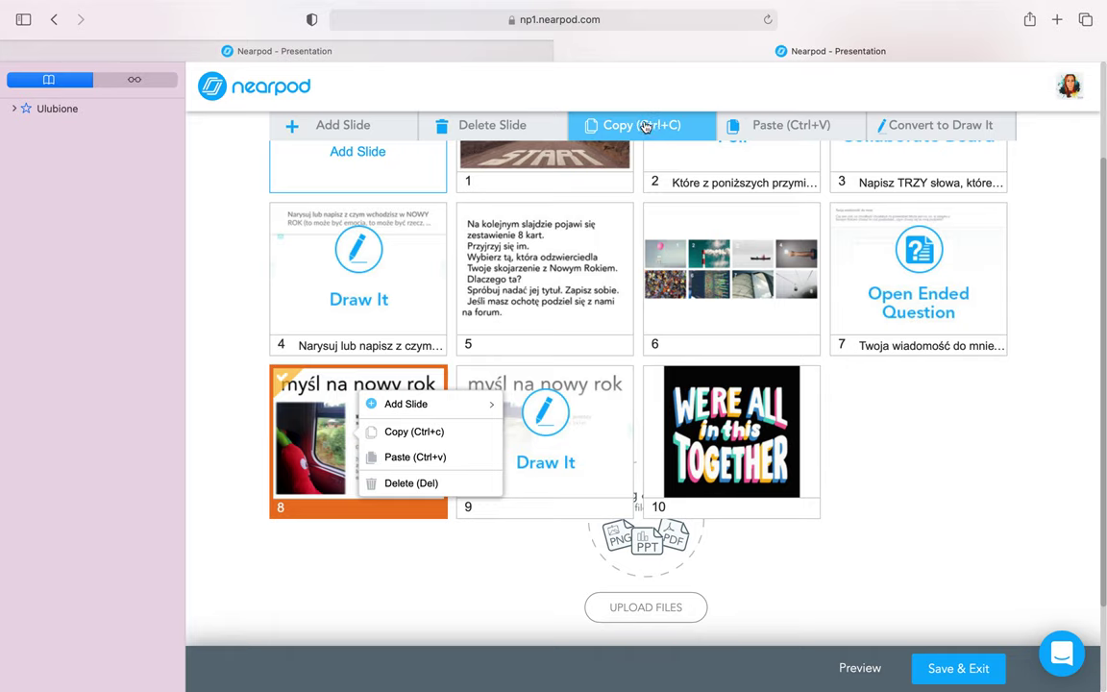
pyautogui.click(431, 436)
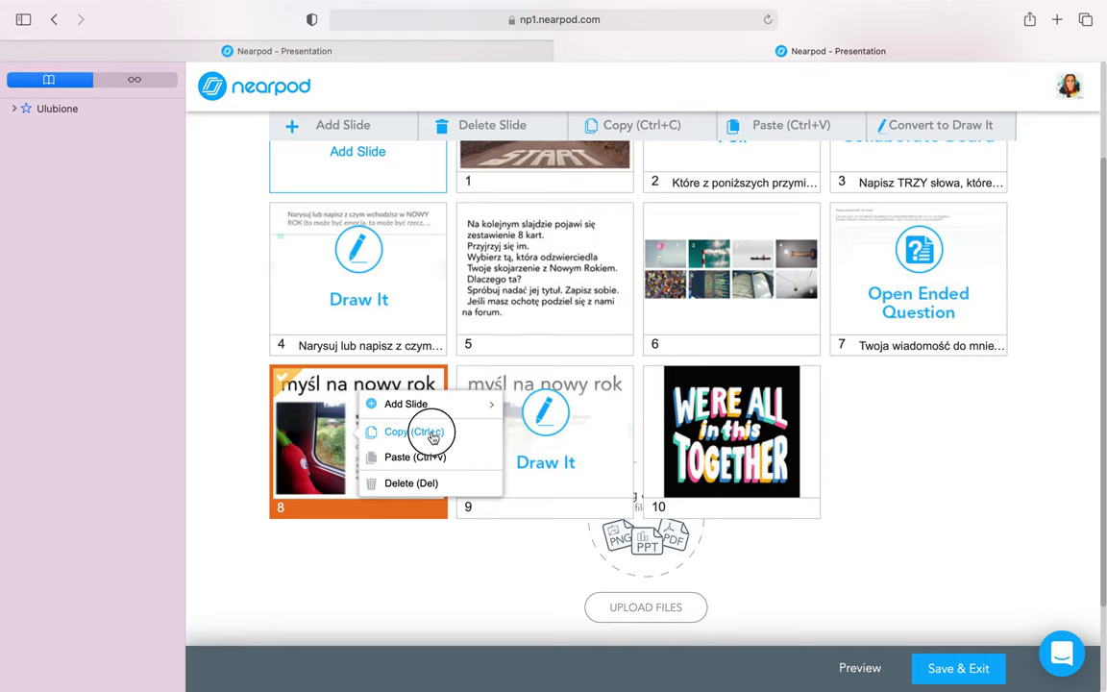
pyautogui.click(317, 55)
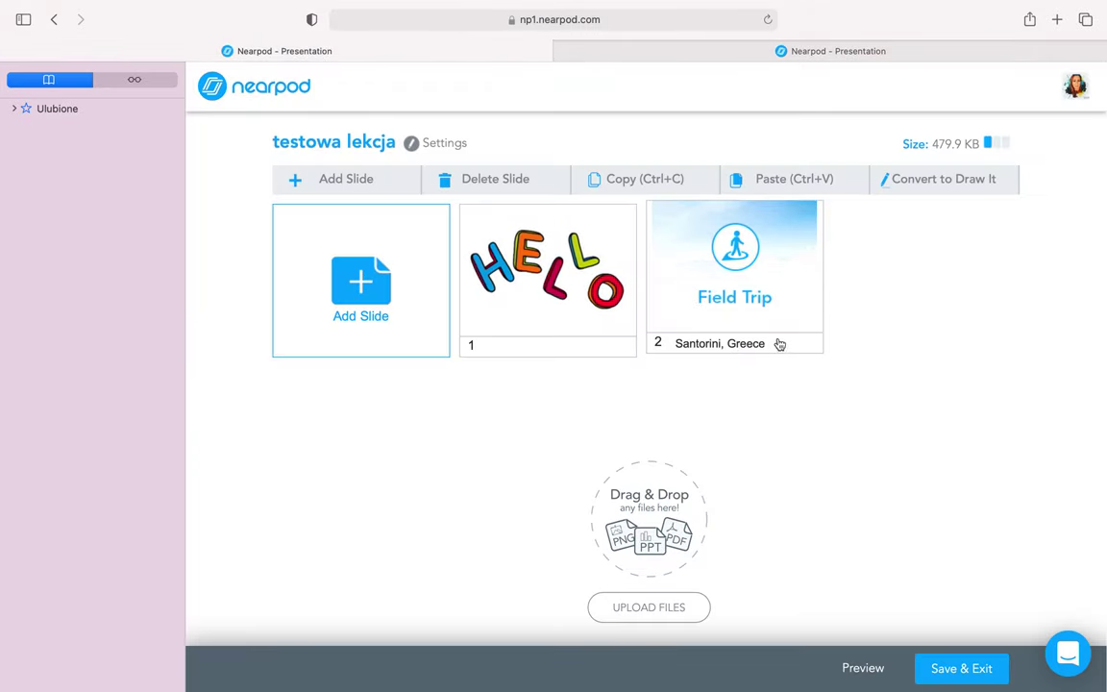
pyautogui.click(774, 186)
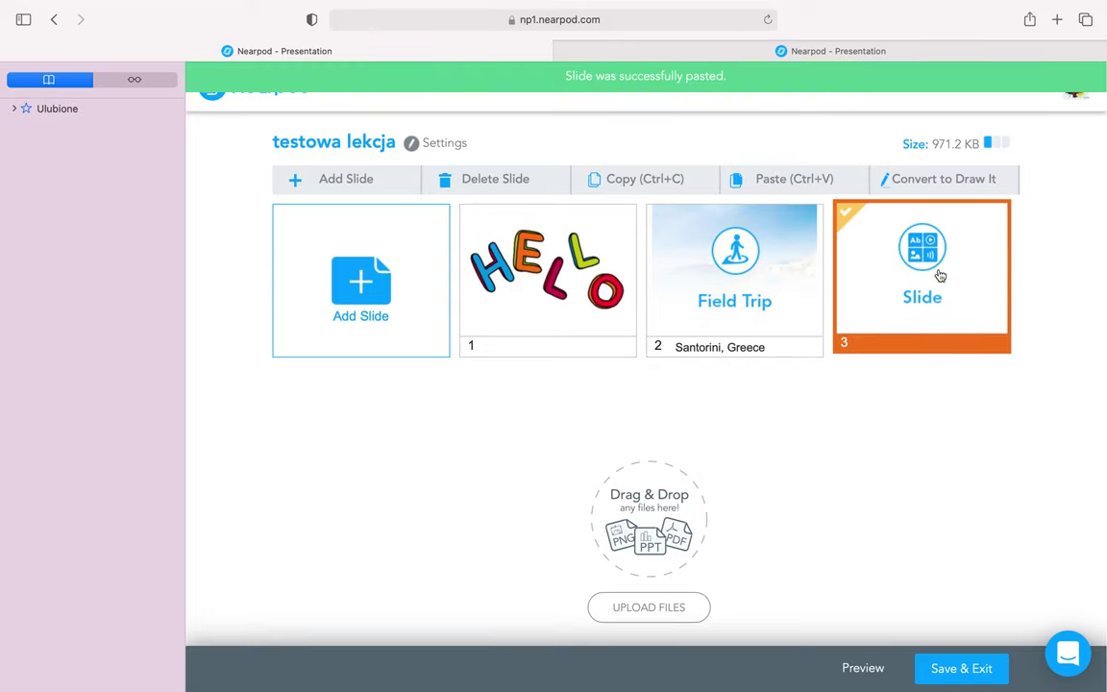
# Open the pasted slide 3 for editing and clear its title text "myśl na nowy rok".
pyautogui.click(903, 303)
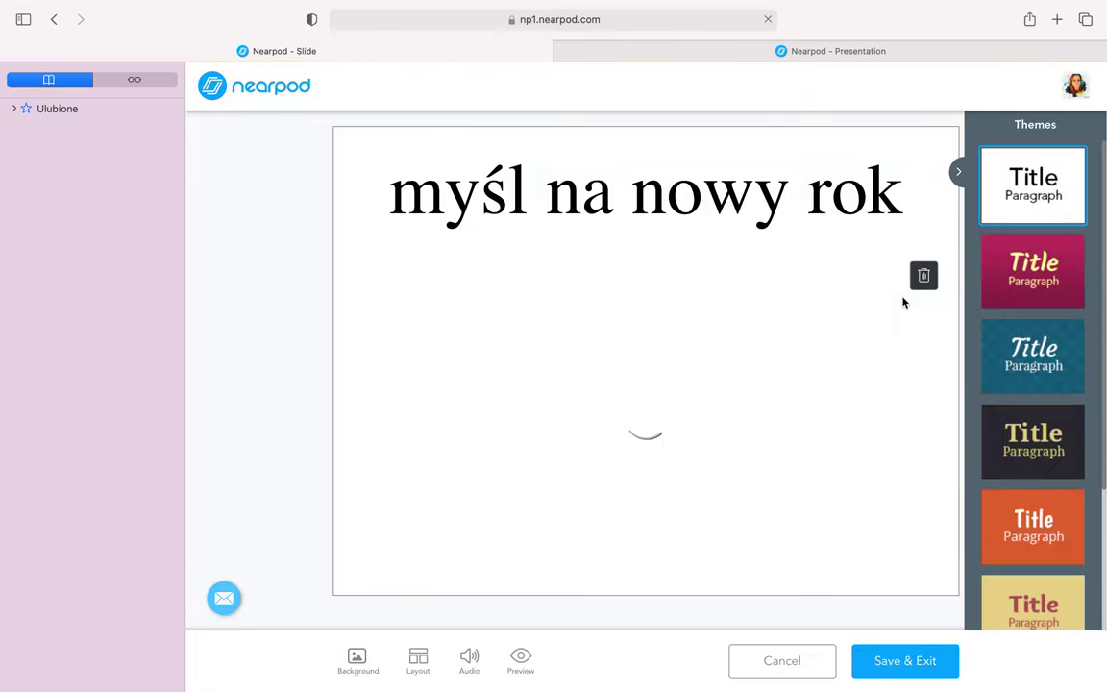
pyautogui.click(711, 189)
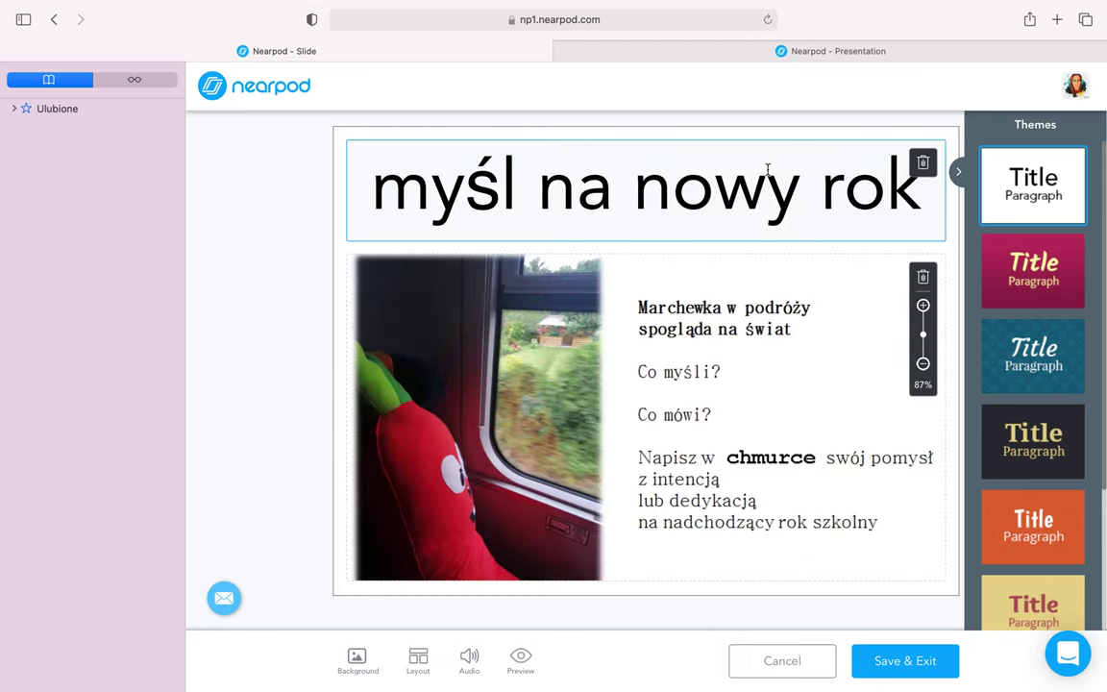
pyautogui.moveTo(913, 192); pyautogui.dragTo(473, 197)
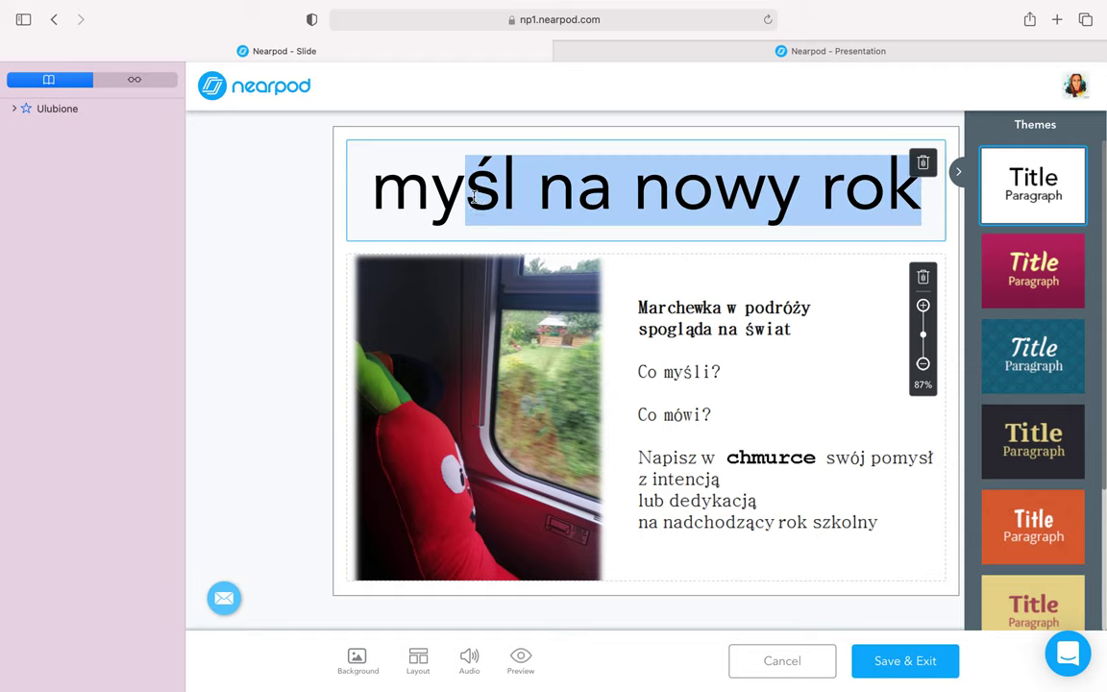
pyautogui.press('BackSpace')
pyautogui.press('BackSpace')
pyautogui.press('BackSpace')
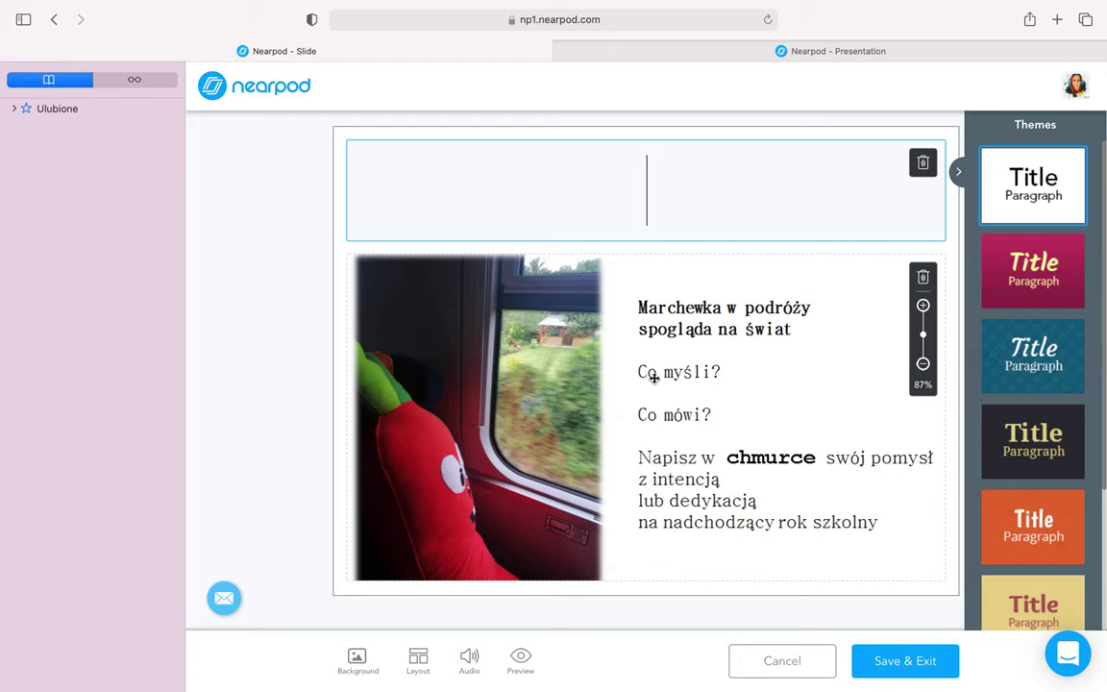
# Shift the slide's picture slightly within its frame, switch to the One element layout, and save the slide.
pyautogui.moveTo(684, 443); pyautogui.dragTo(683, 429)
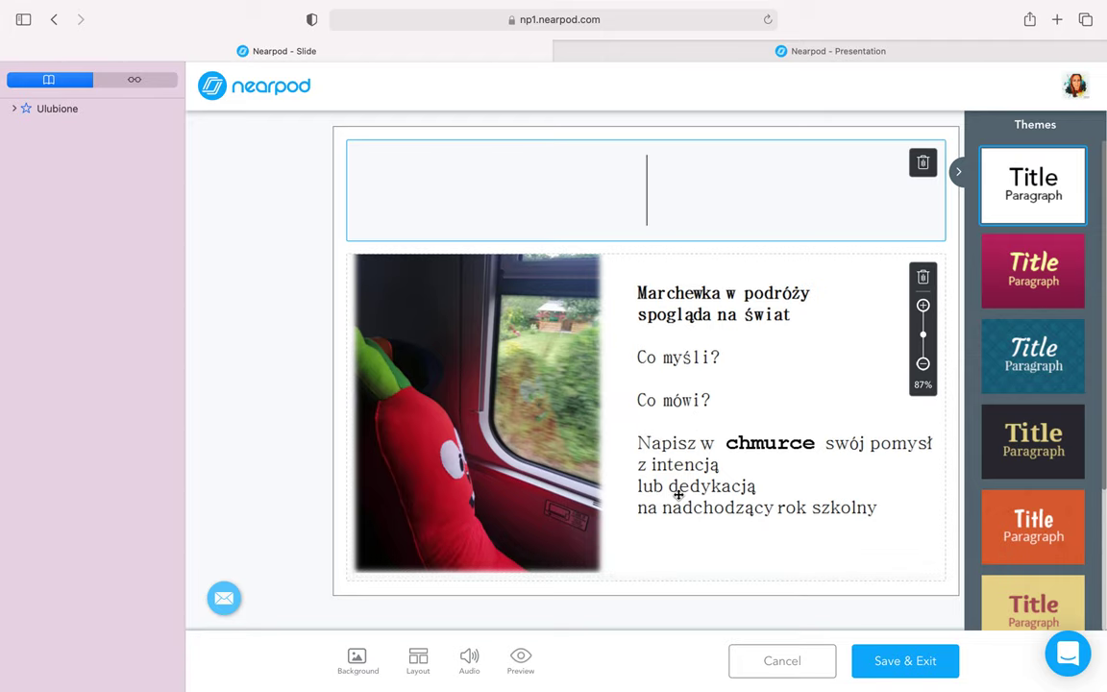
pyautogui.moveTo(705, 453)
pyautogui.mouseDown()
pyautogui.moveTo(536, 455)
pyautogui.moveTo(713, 449)
pyautogui.moveTo(698, 448)
pyautogui.mouseUp()
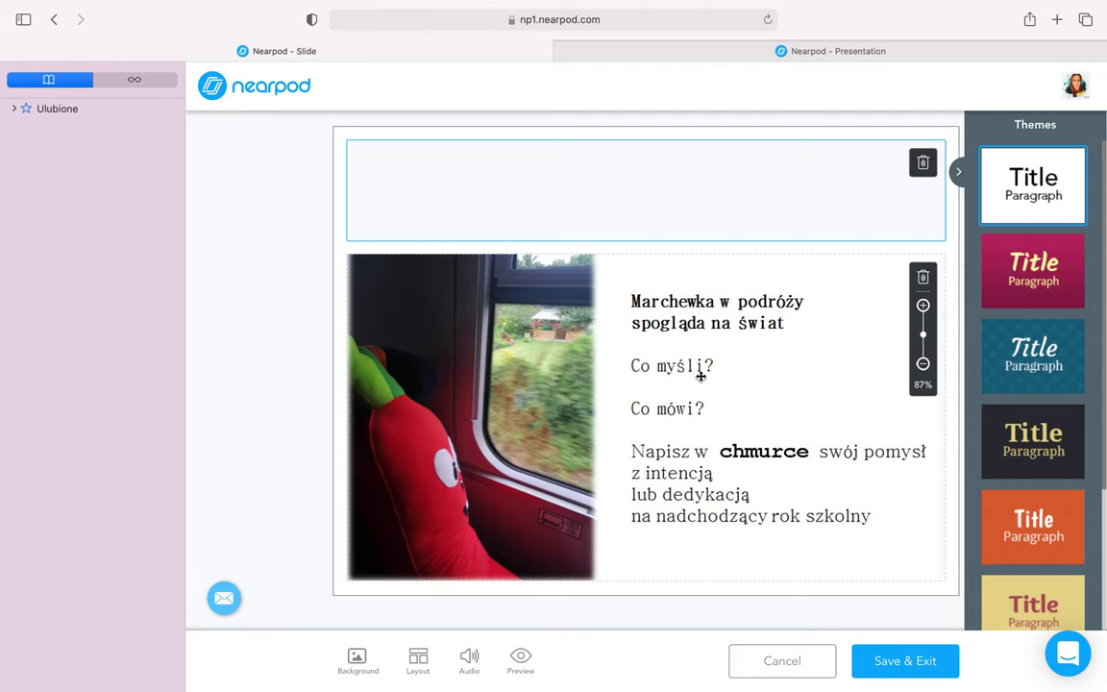
pyautogui.click(419, 659)
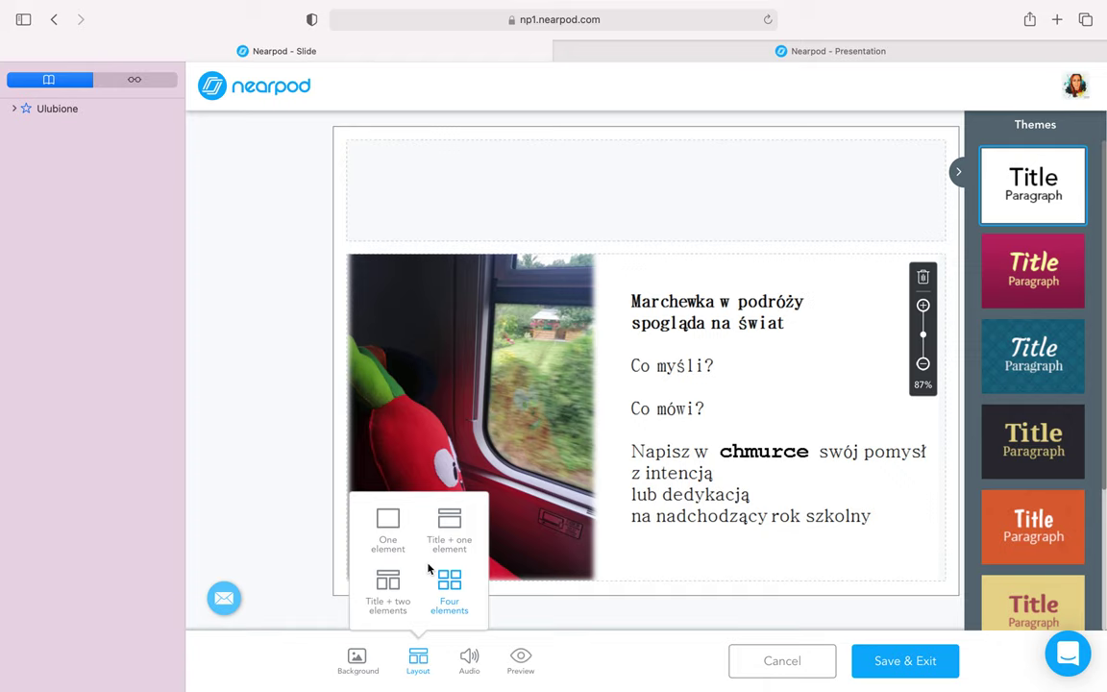
pyautogui.click(399, 528)
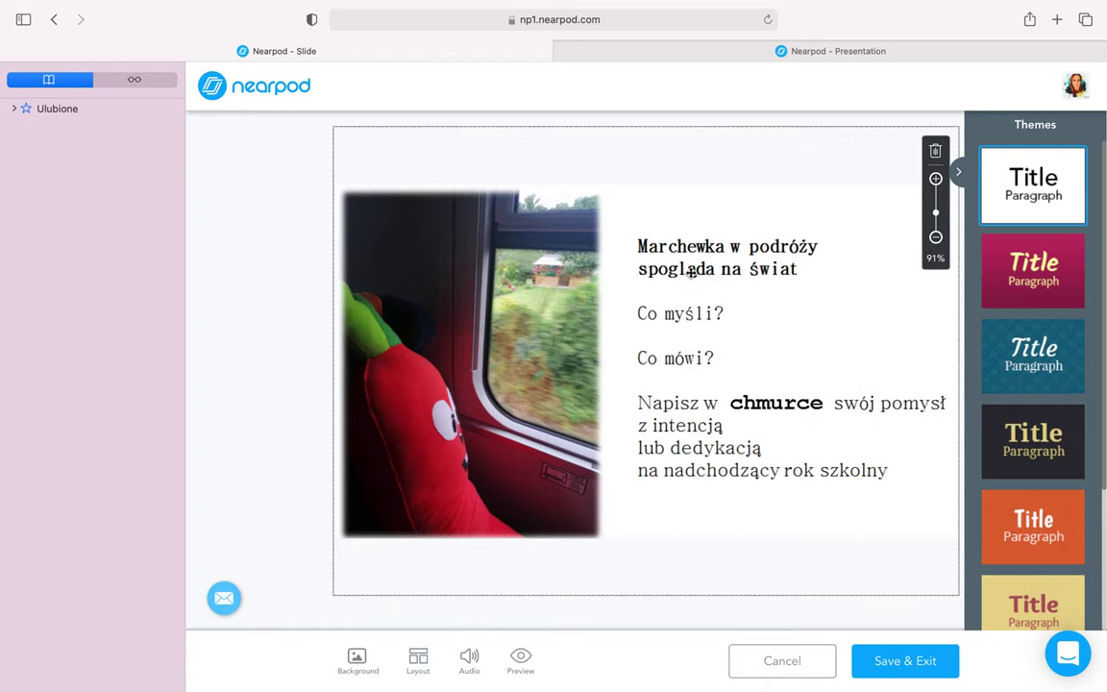
pyautogui.click(904, 662)
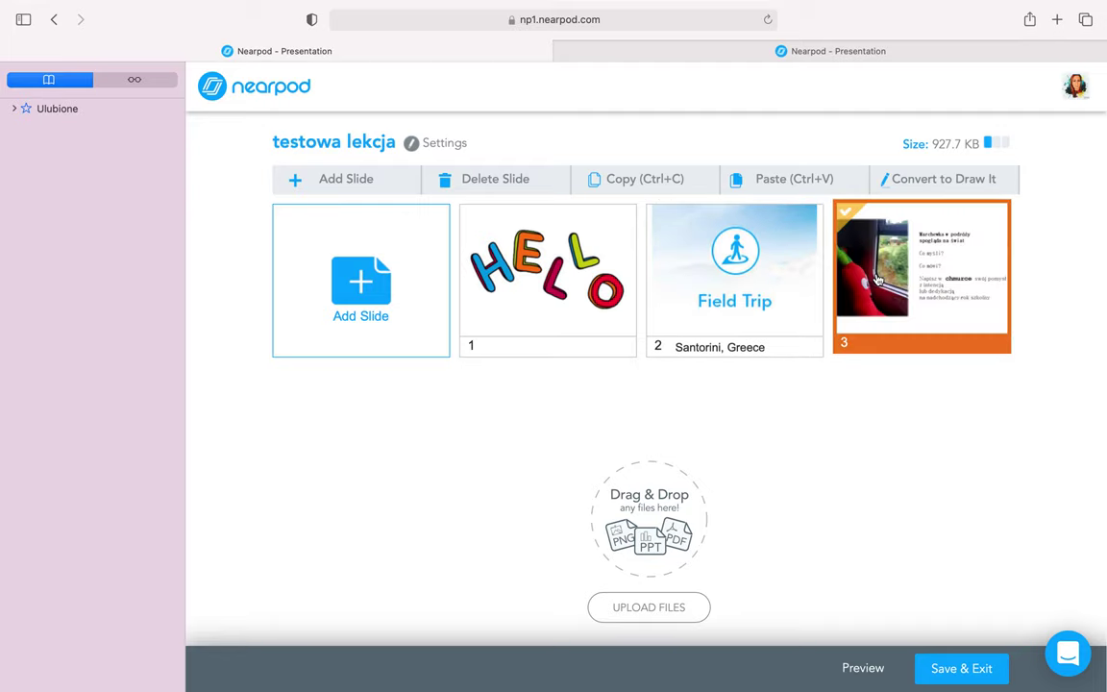
# Try to copy the Poll slide from "START w Nowy Rok - po feriach" into "testowa lekcja", and delete the slide pasted by mistake.
pyautogui.click(687, 54)
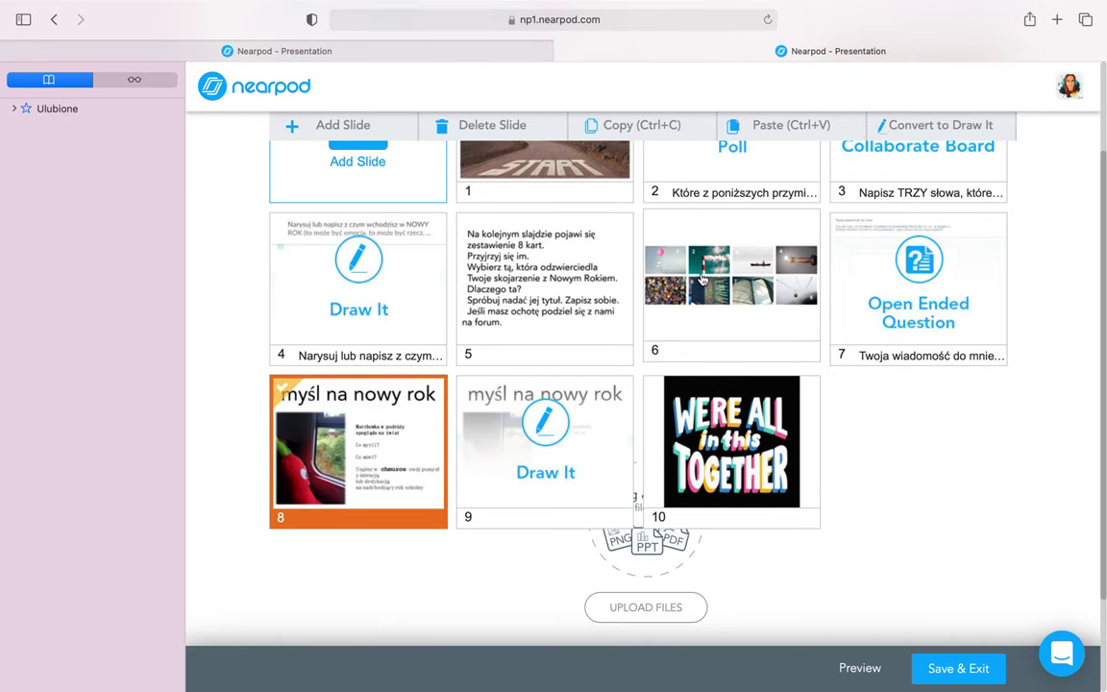
pyautogui.scroll(3, 702, 279)
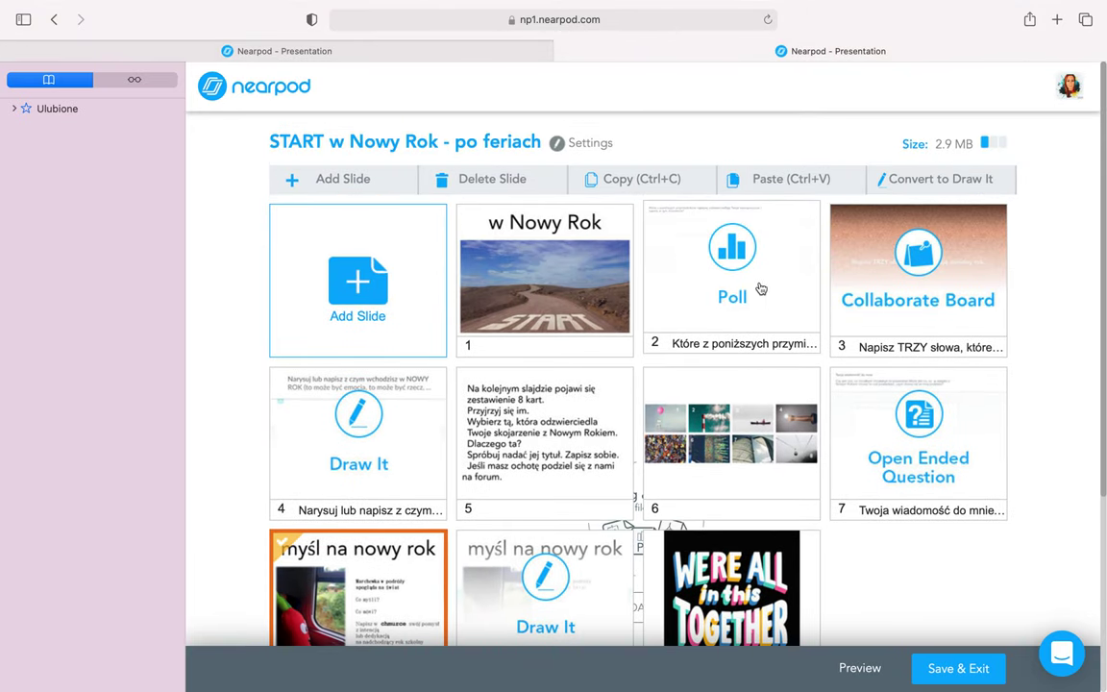
pyautogui.click(761, 287)
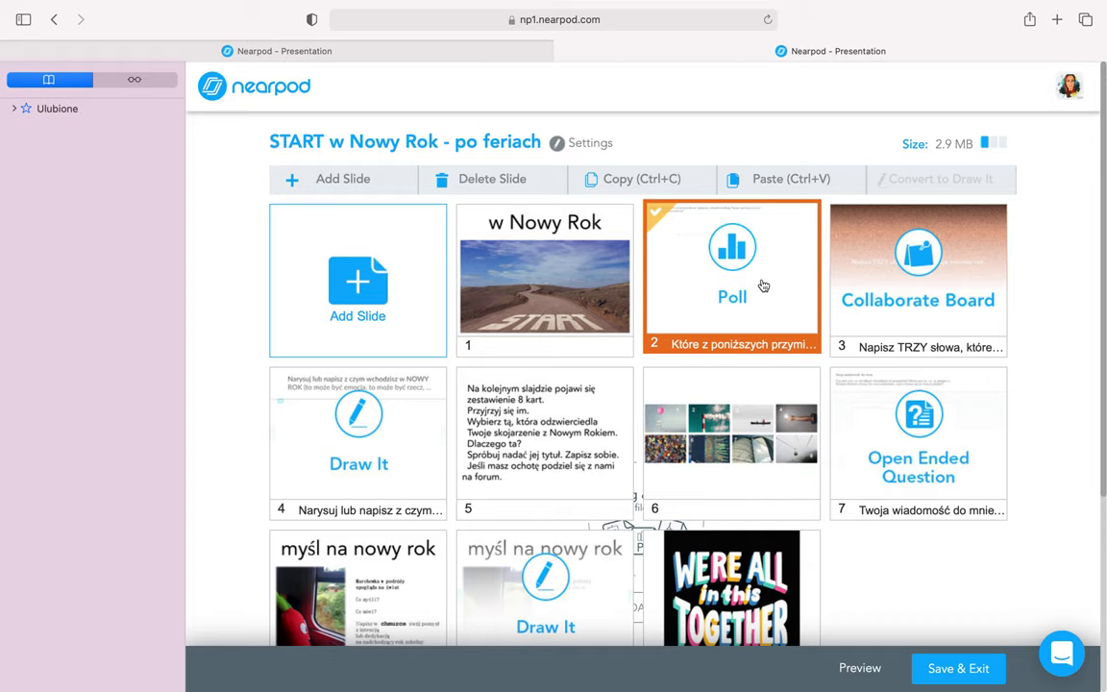
pyautogui.click(581, 173)
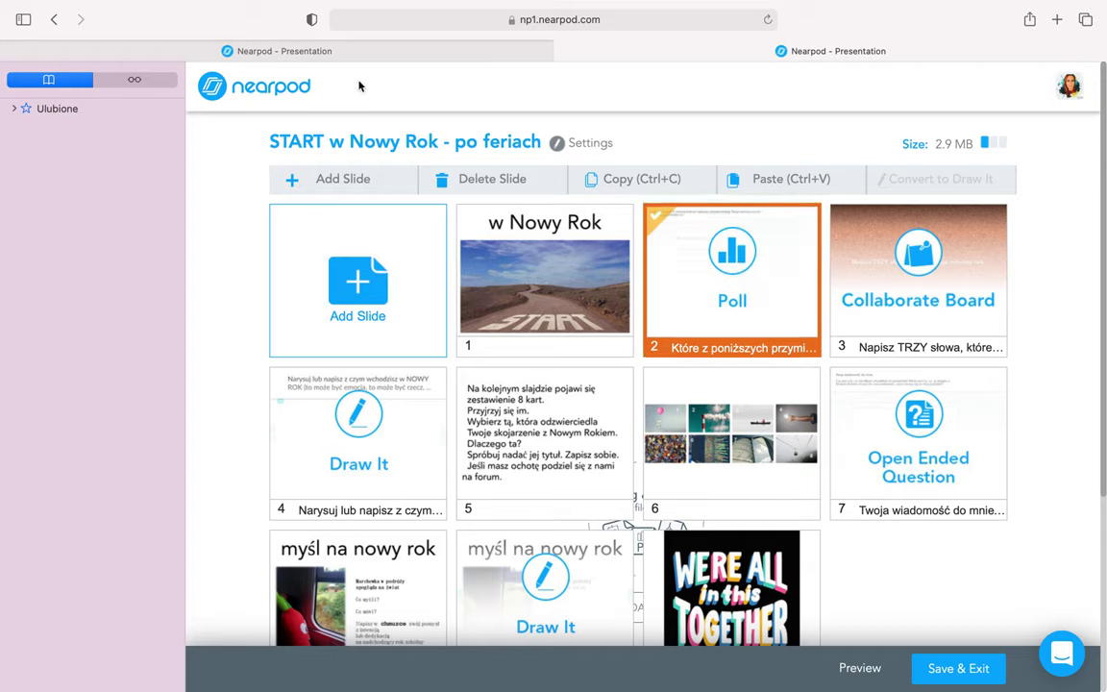
pyautogui.click(320, 46)
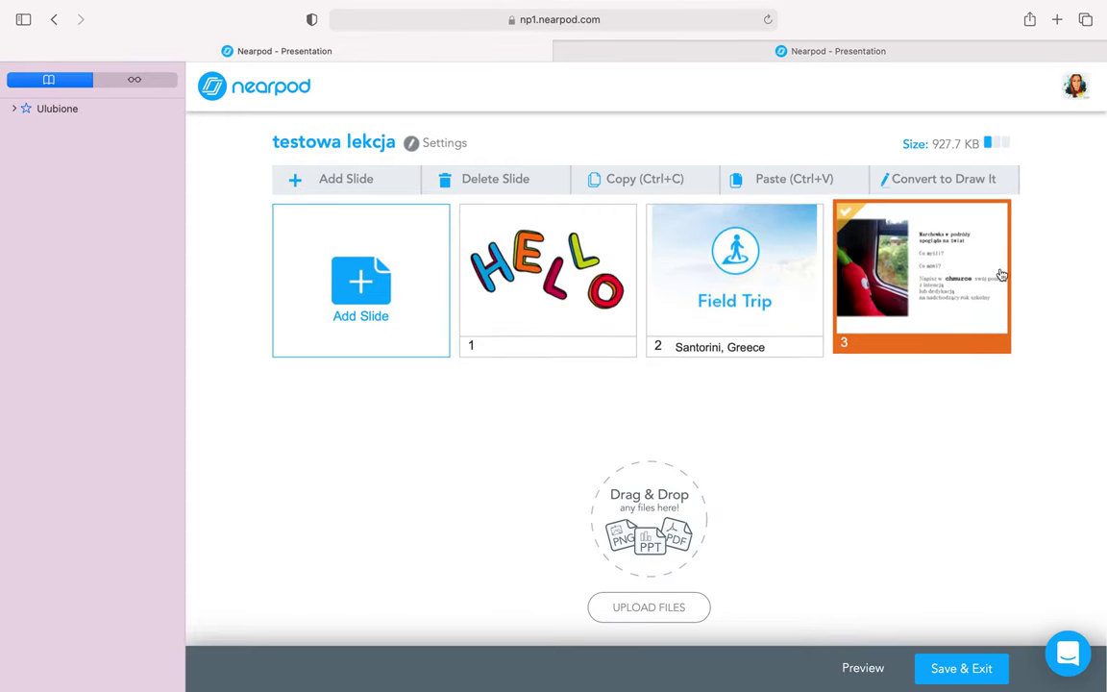
pyautogui.click(828, 181)
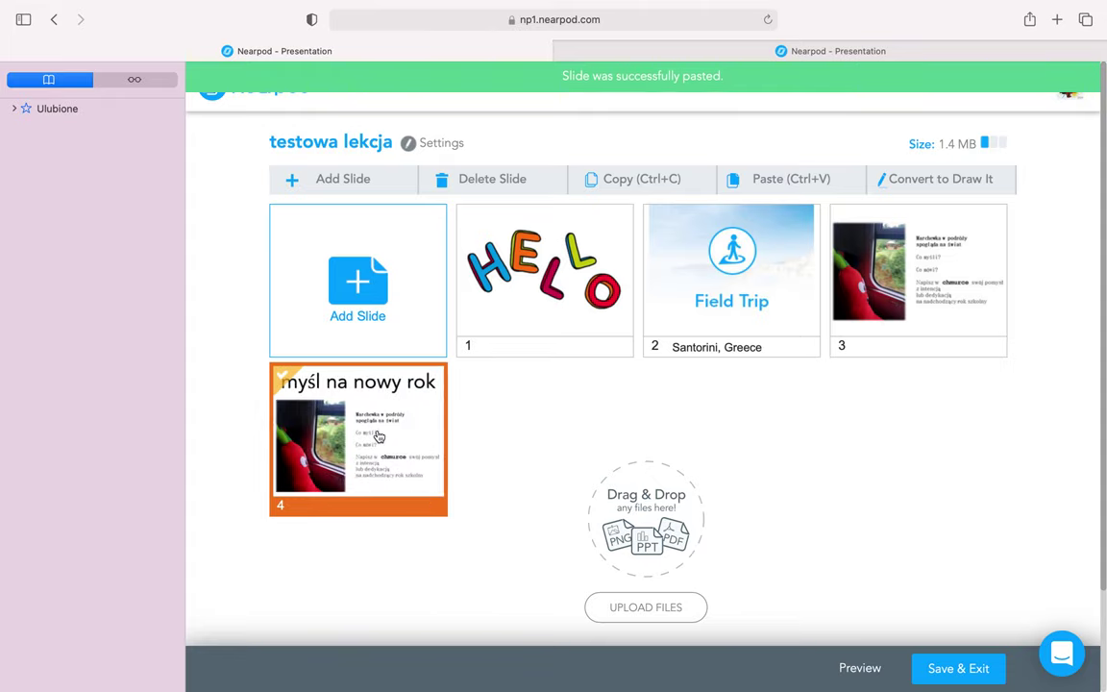
pyautogui.click(527, 180)
pyautogui.click(699, 269)
# Copy the Poll slide 2 of "START w Nowy Rok - po feriach" and paste it at the end of "testowa lekcja".
pyautogui.click(674, 50)
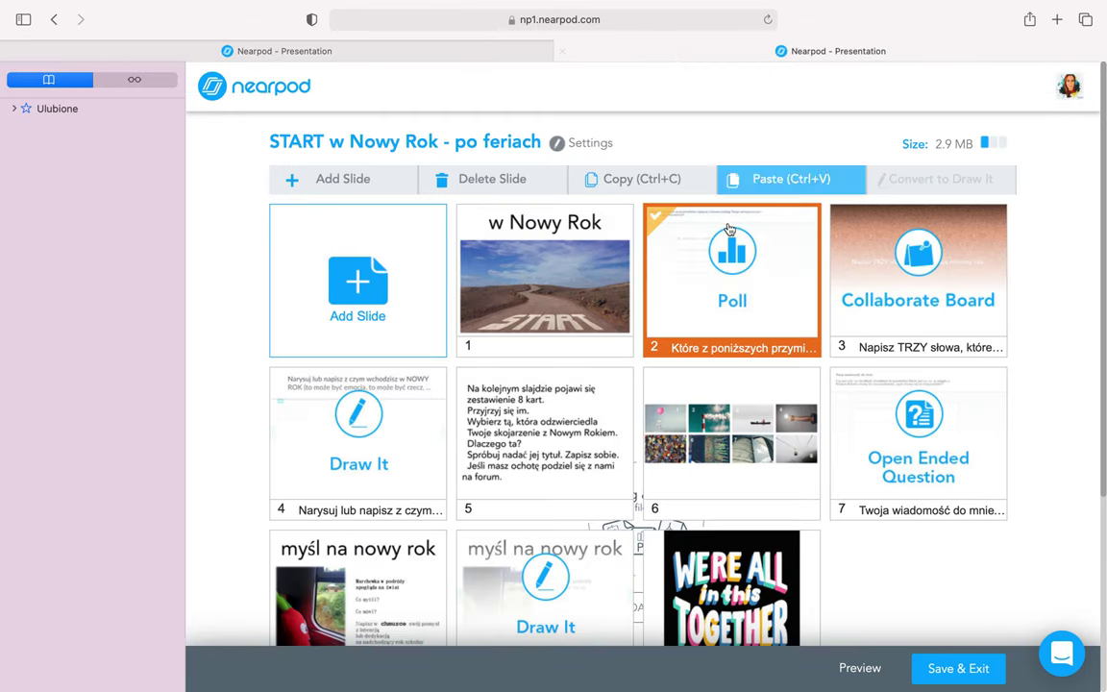
pyautogui.click(745, 289)
pyautogui.click(744, 289)
pyautogui.click(634, 188)
pyautogui.click(384, 50)
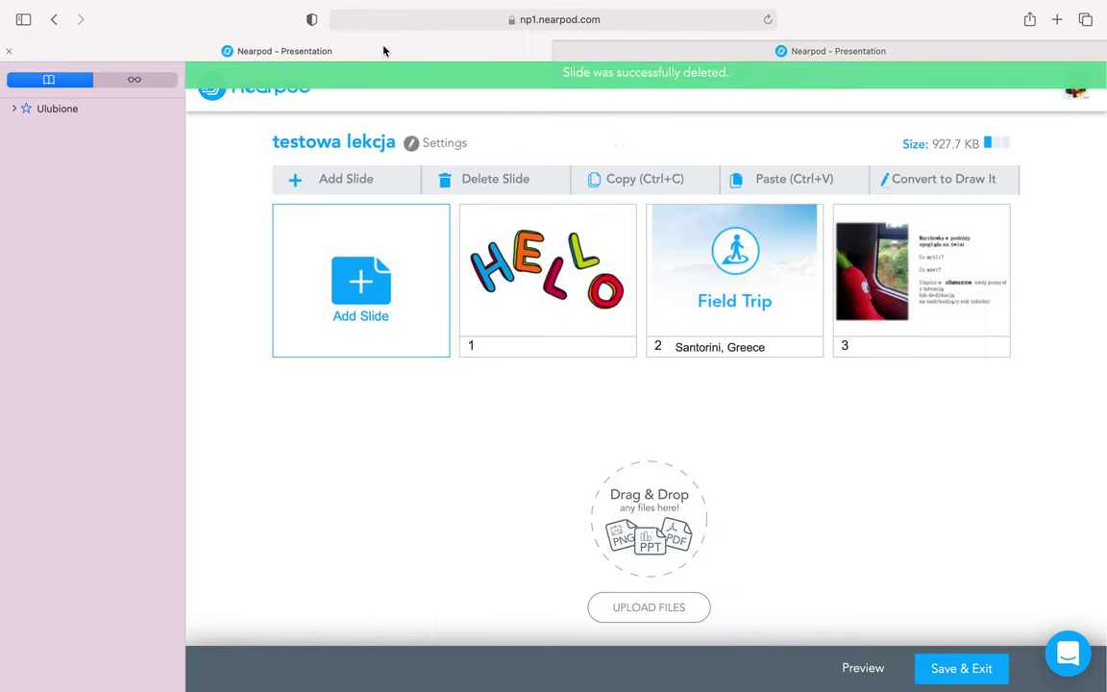
pyautogui.click(765, 175)
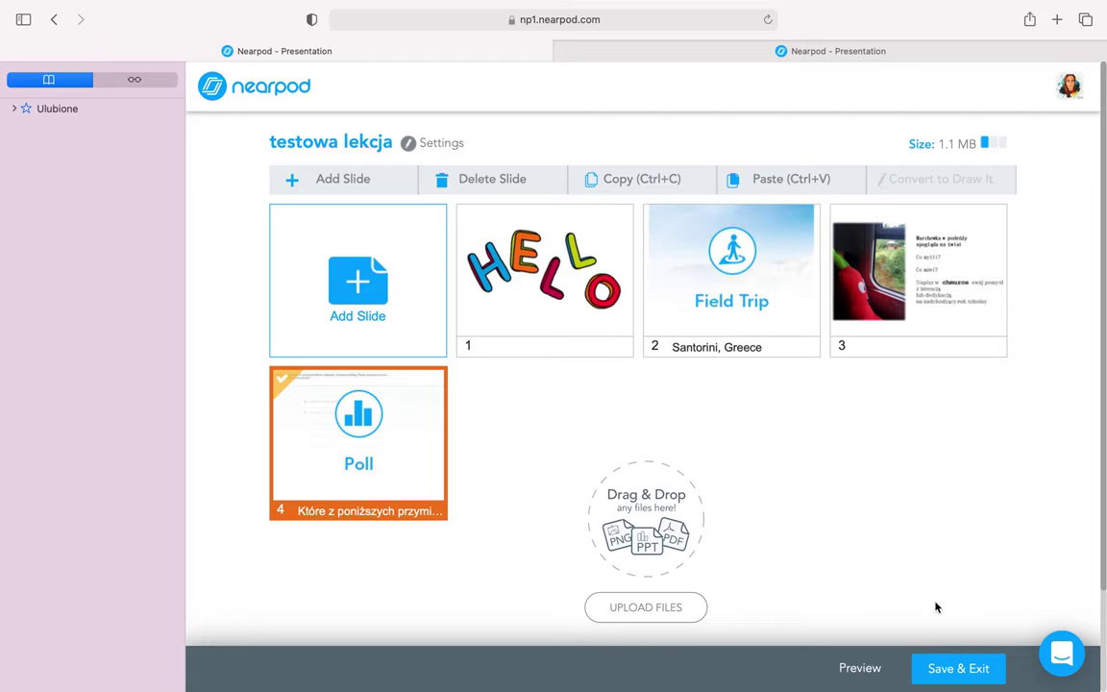
# Save the "testowa lekcja" lesson and exit to My Library.
pyautogui.click(961, 670)
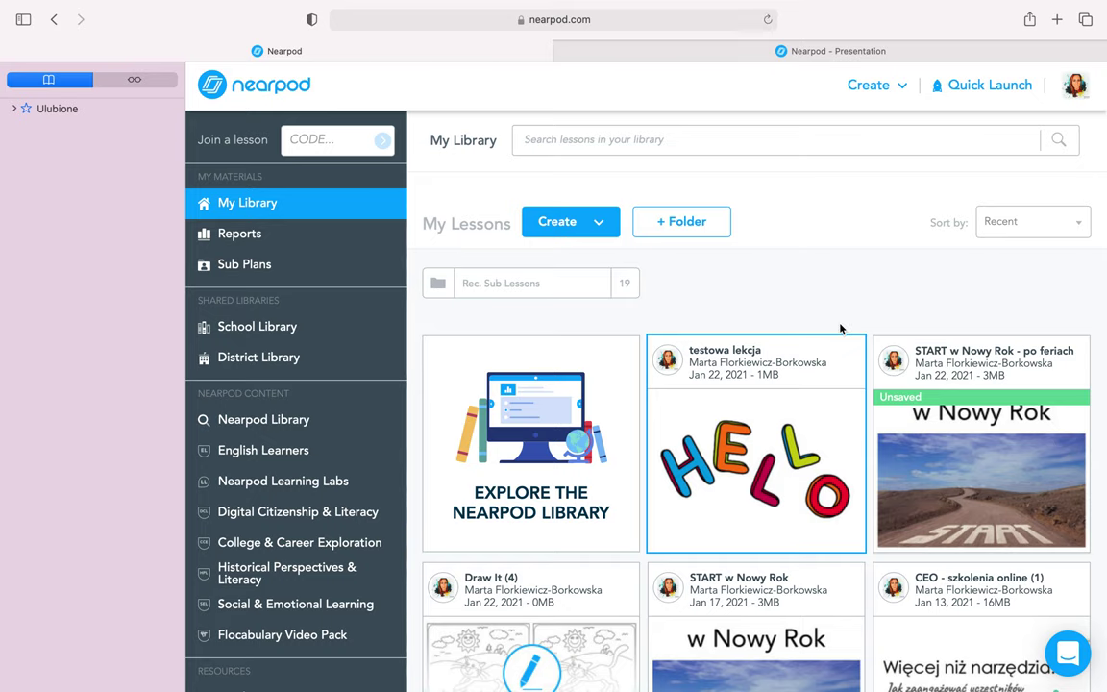
pyautogui.moveTo(858, 358)
pyautogui.scroll(4, 859, 359)
pyautogui.moveTo(389, 672)
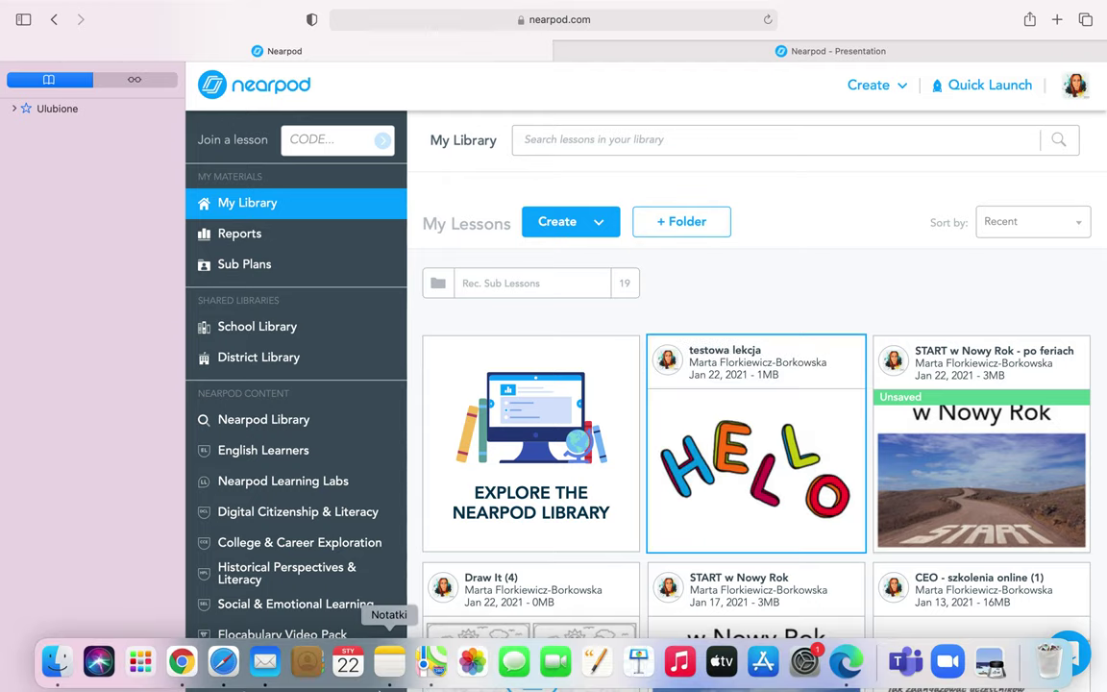